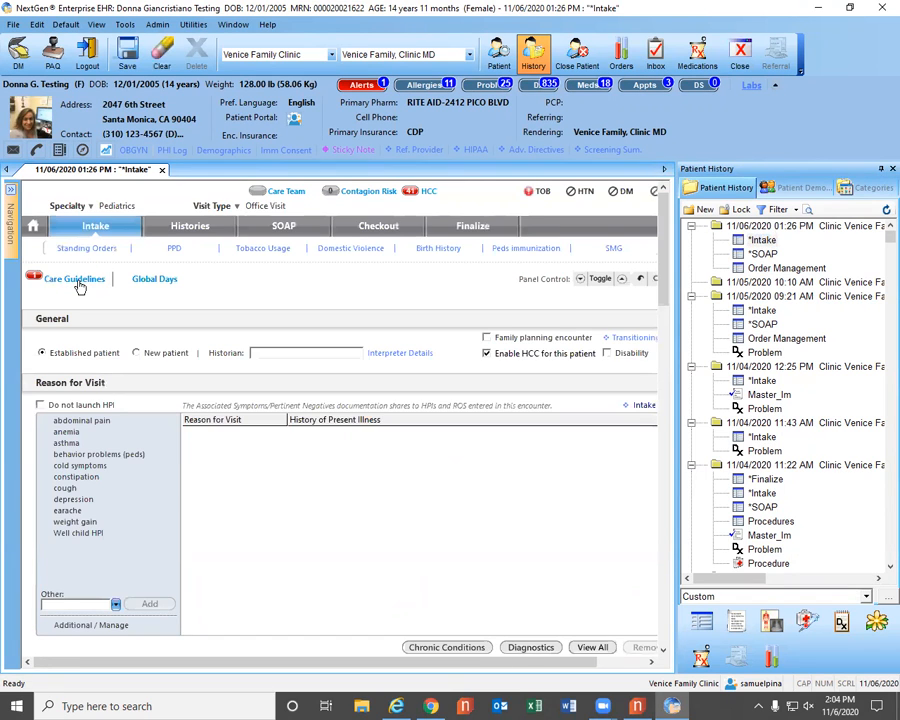
Add the Peds condition to the patient's active clinical guidelines through the Intake's Care Guidelines.
click(77, 283)
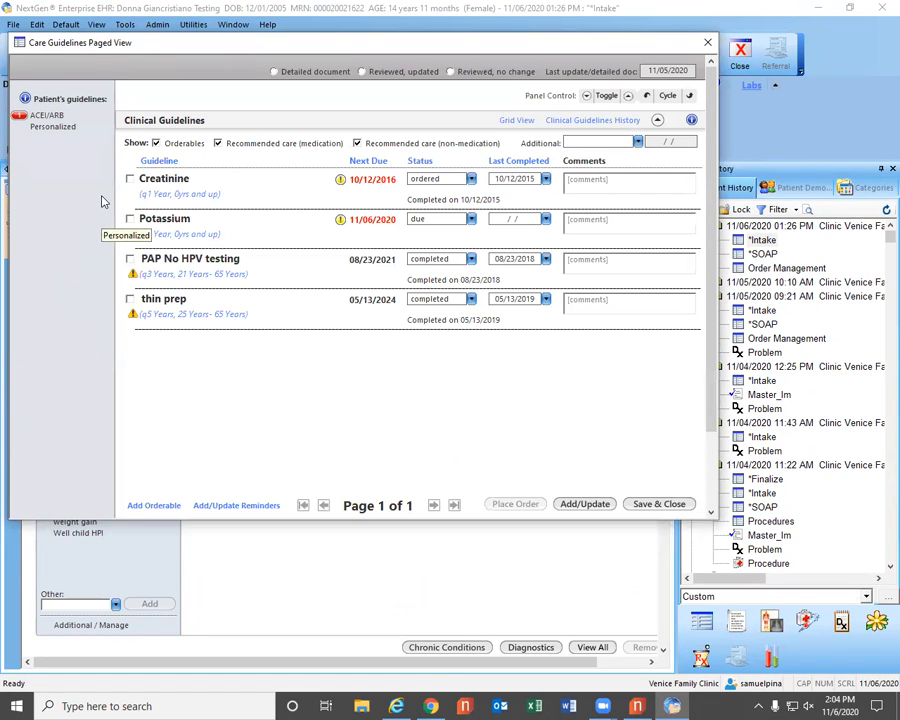
click(585, 504)
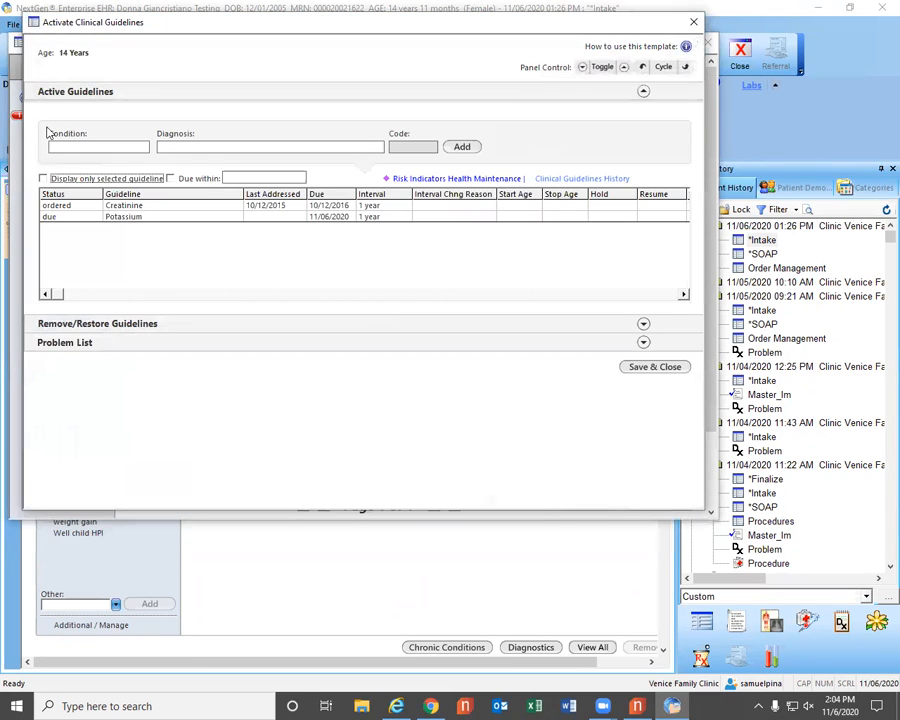
click(64, 147)
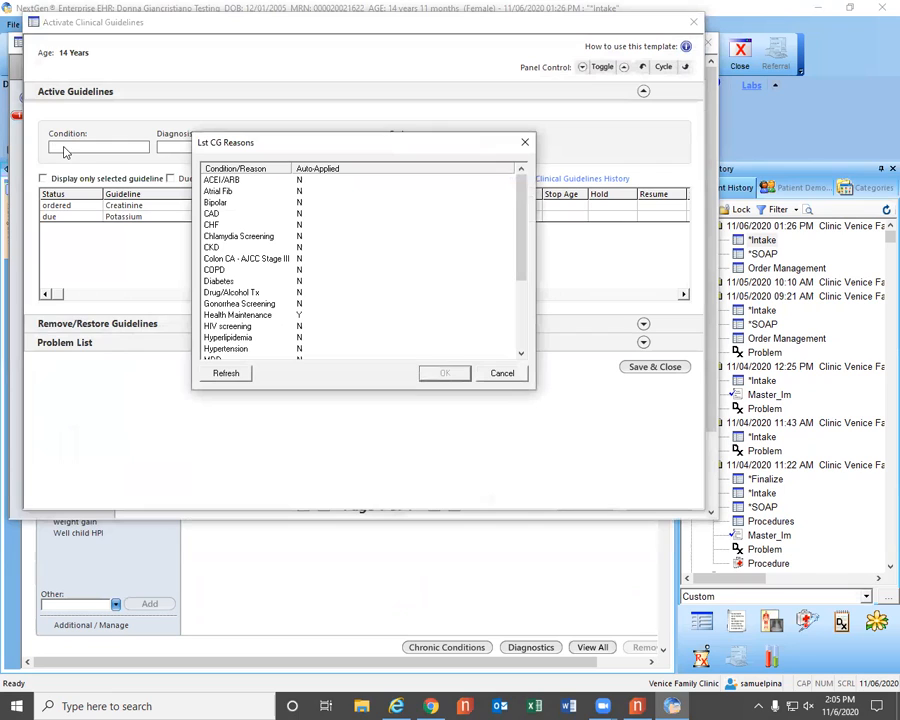
scroll(263, 296, down, 3)
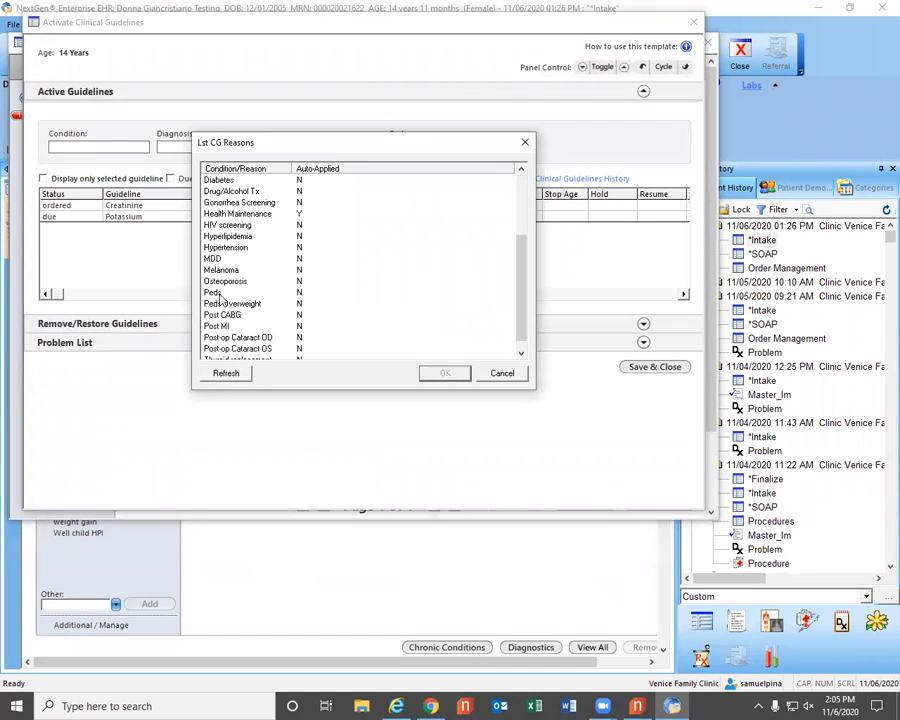
click(217, 293)
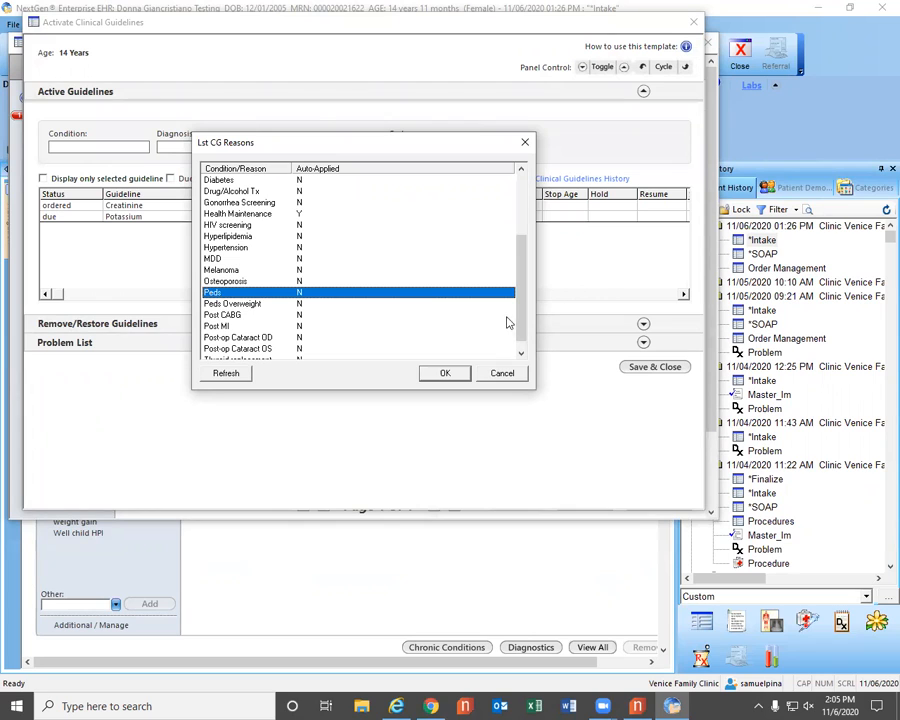
click(440, 374)
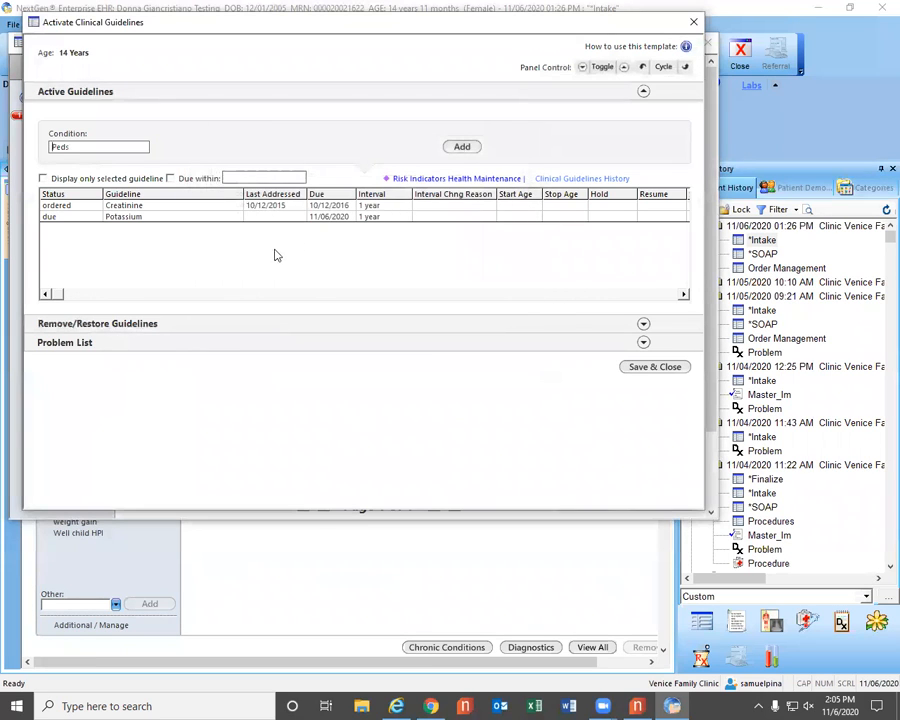
click(458, 148)
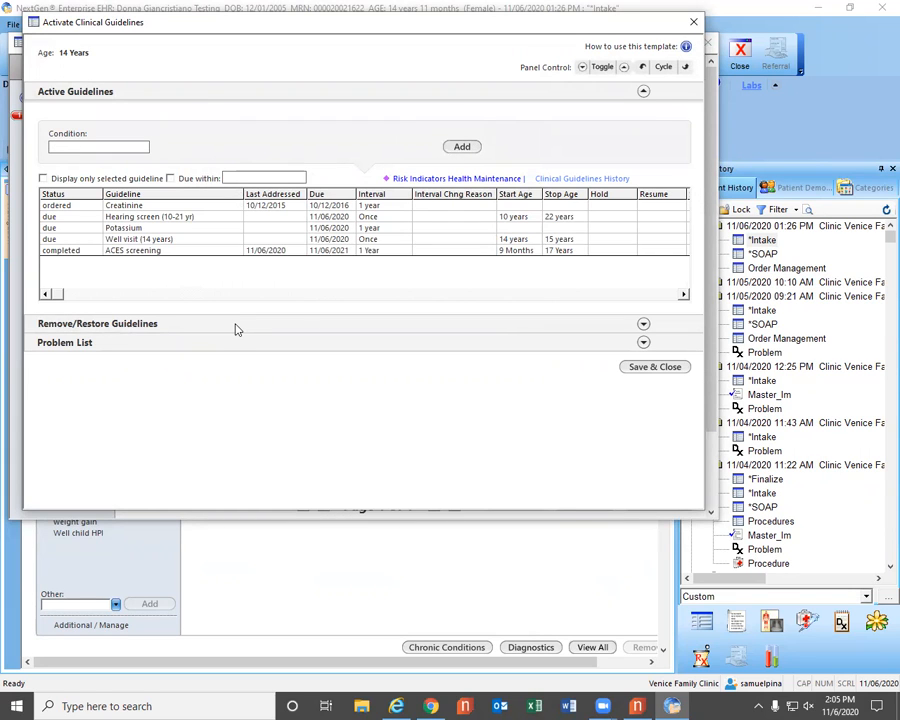
Expand the Remove/Restore Guidelines section, then save and close both the active guidelines and the care guidelines.
click(643, 324)
click(654, 462)
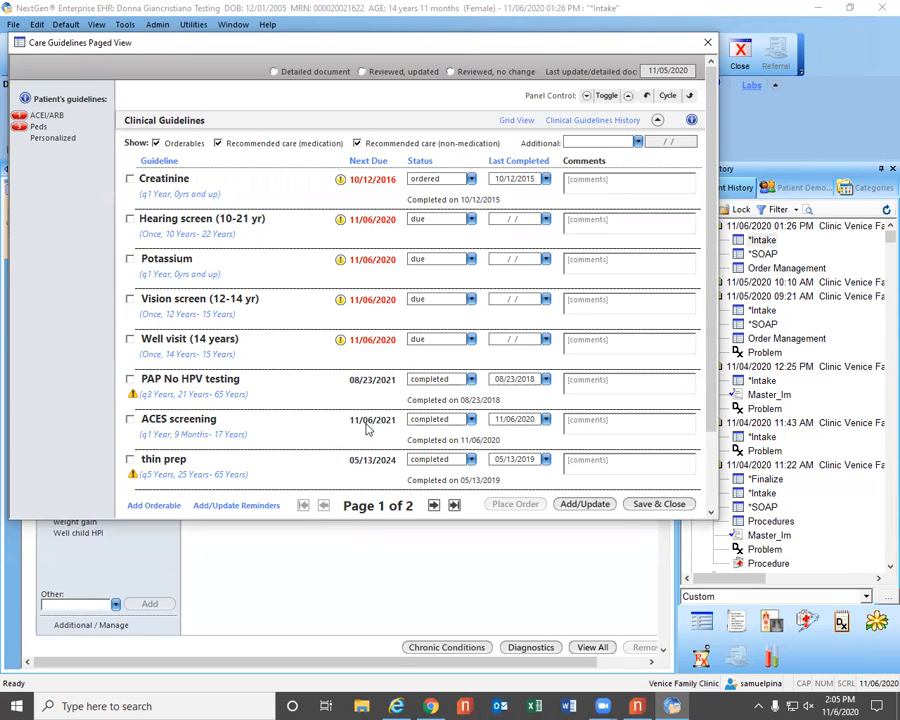
click(659, 503)
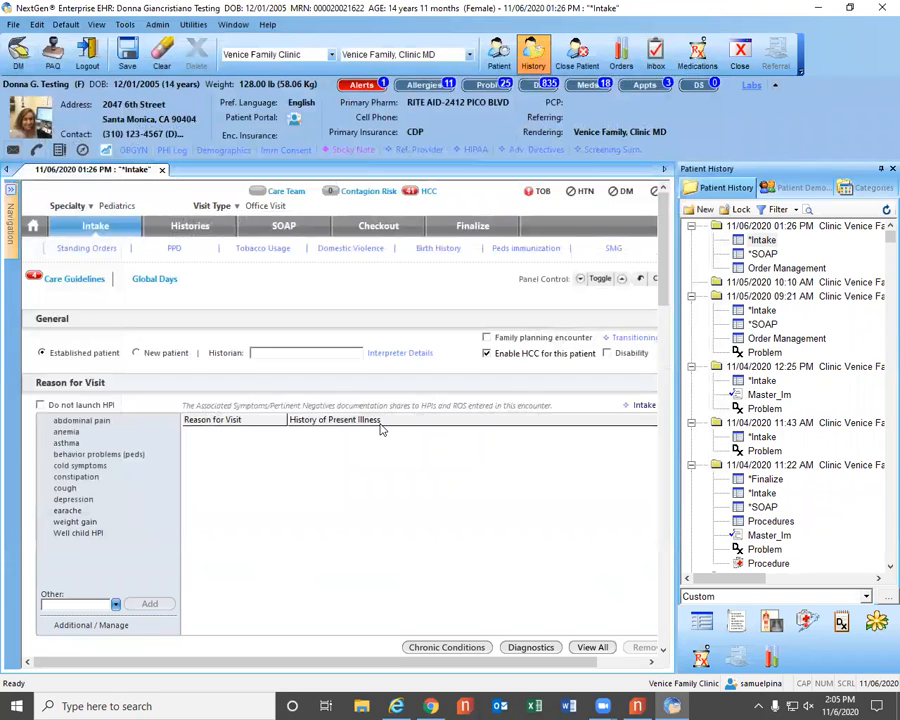
Look up patients by the test last name and open the chart of the third matching record.
click(499, 62)
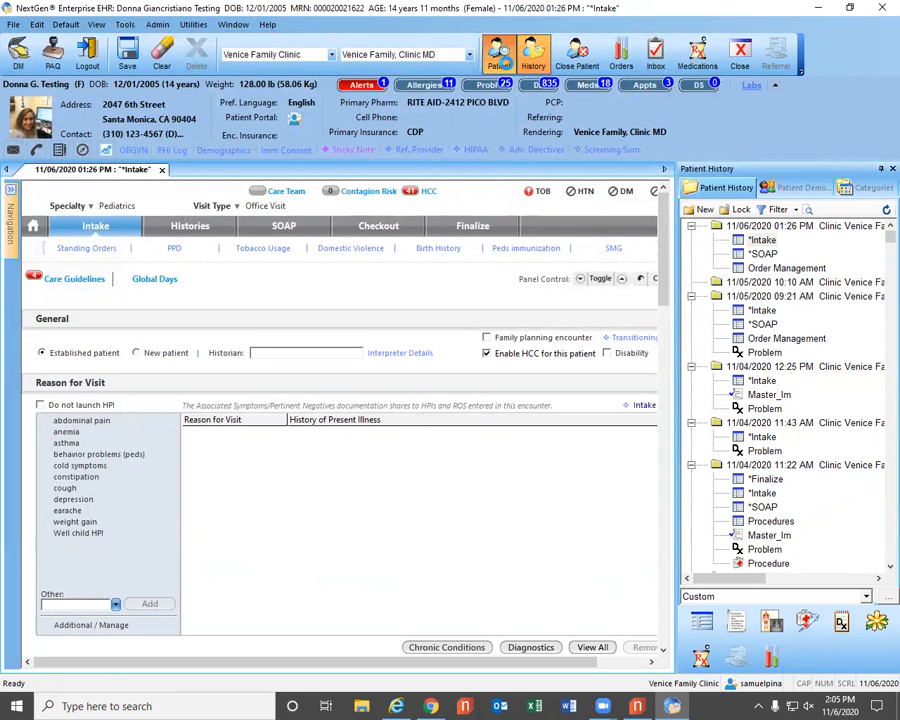
click(194, 126)
text(Testing)
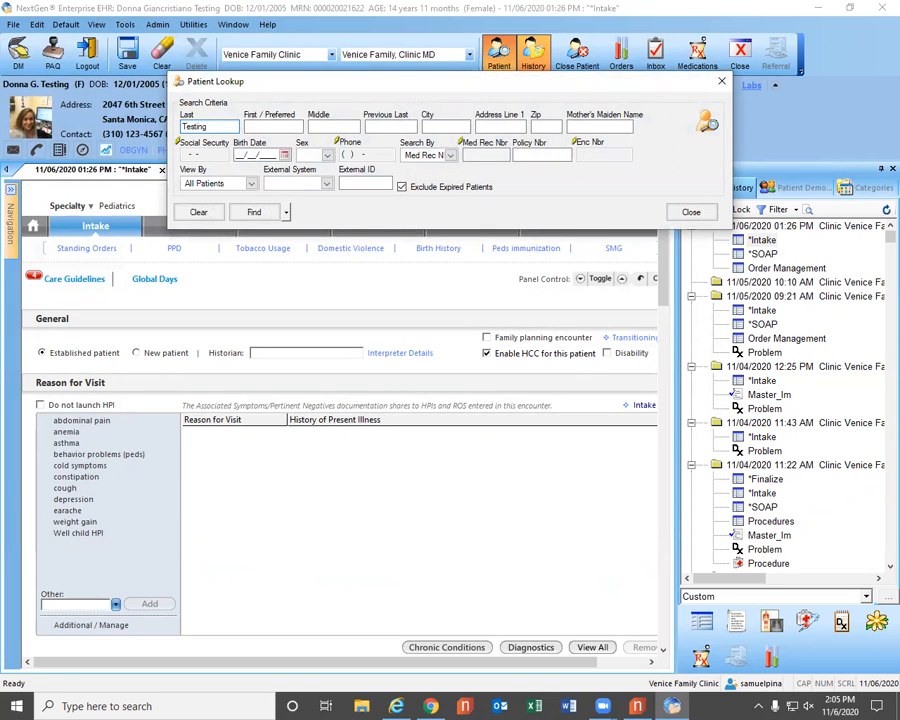
click(211, 214)
click(250, 217)
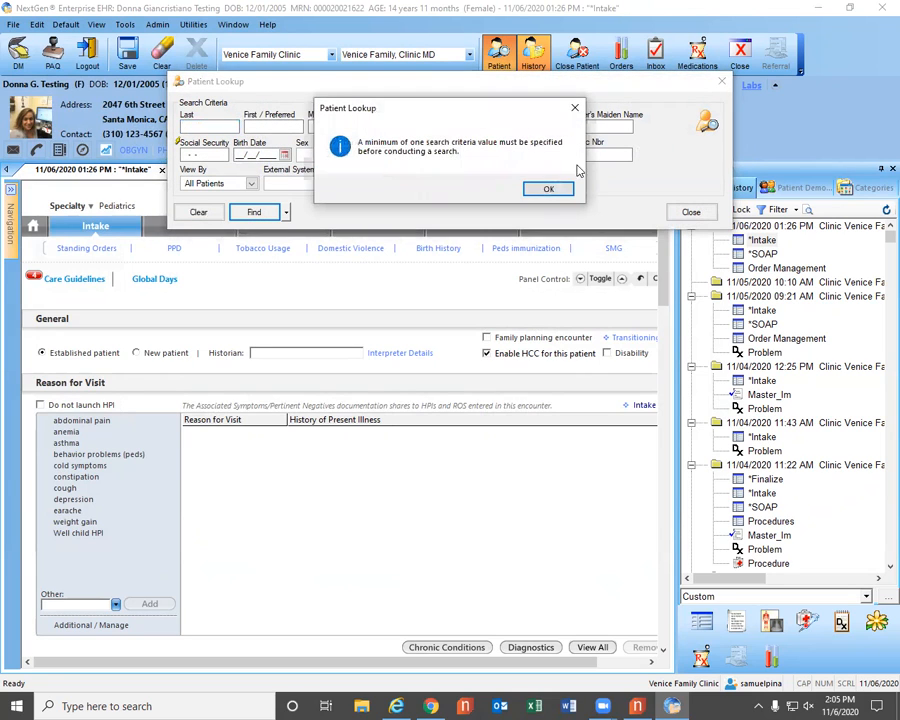
click(548, 189)
click(197, 125)
text(T)
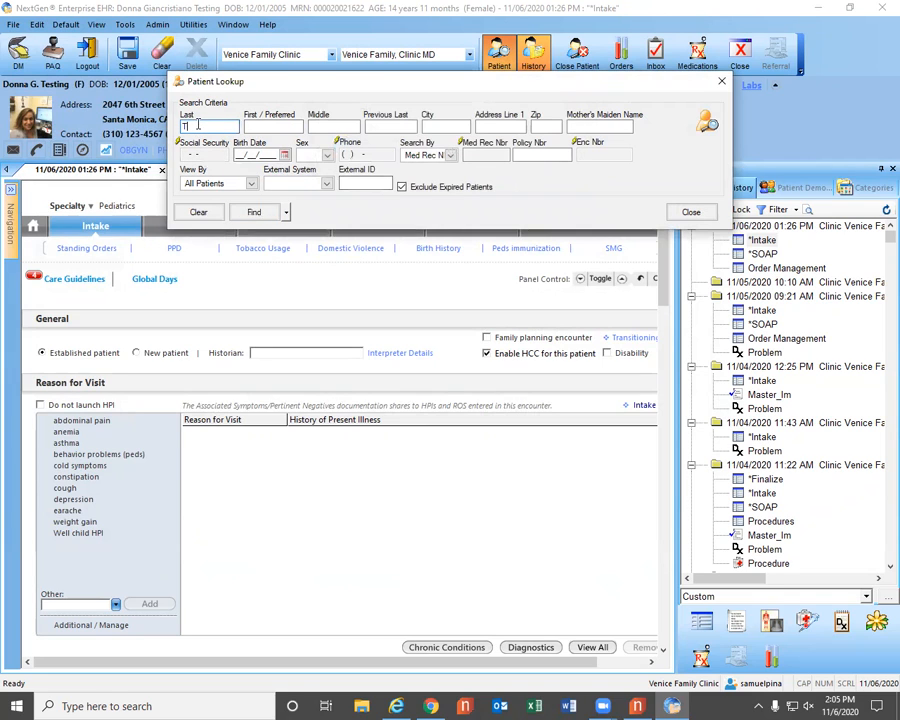
text(esting)
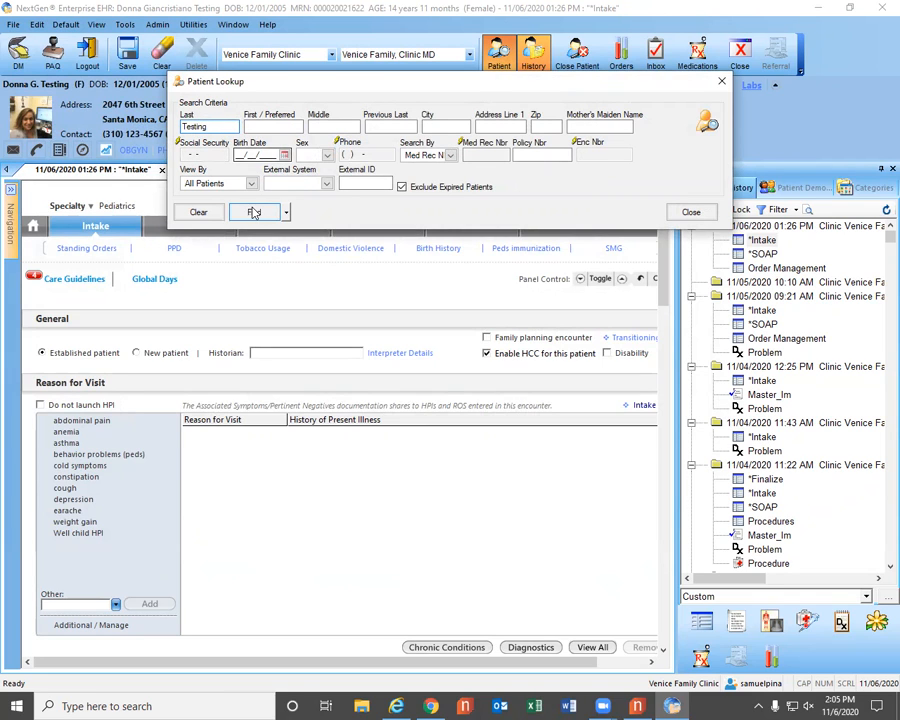
click(254, 212)
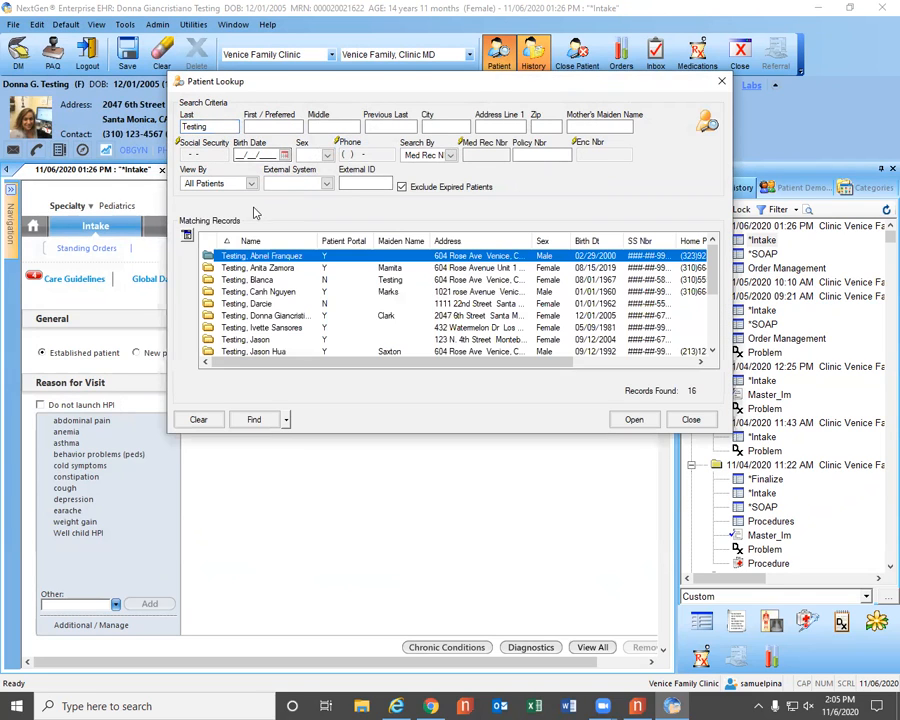
click(268, 280)
double_click(268, 280)
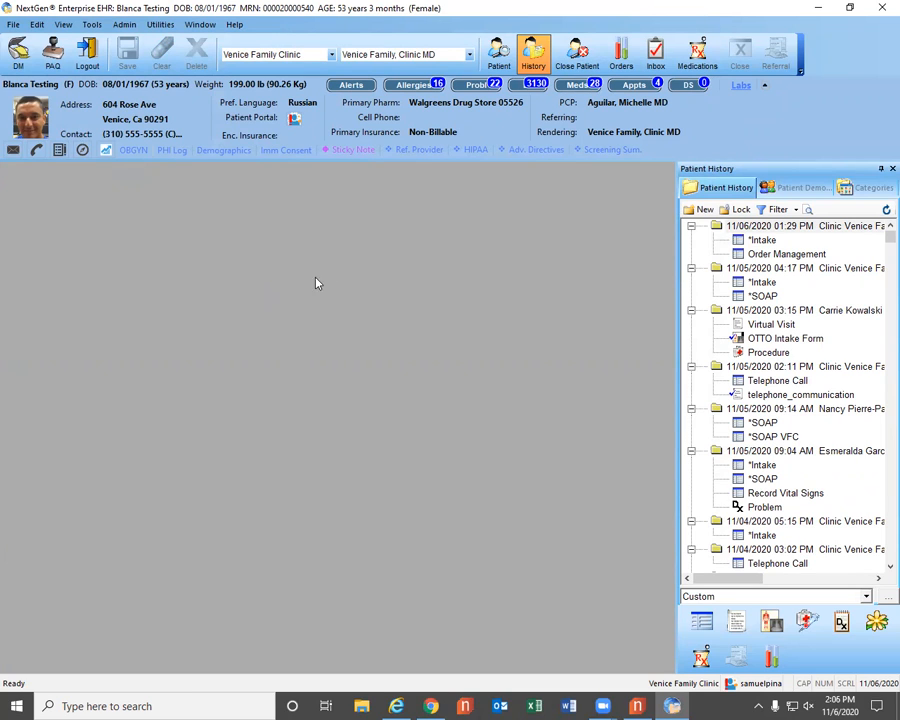
Open the 11/06/2020 01:29 PM Intake and re-apply the Health Maintenance protocol in its clinical guidelines, keeping the existing risk indicators.
click(765, 240)
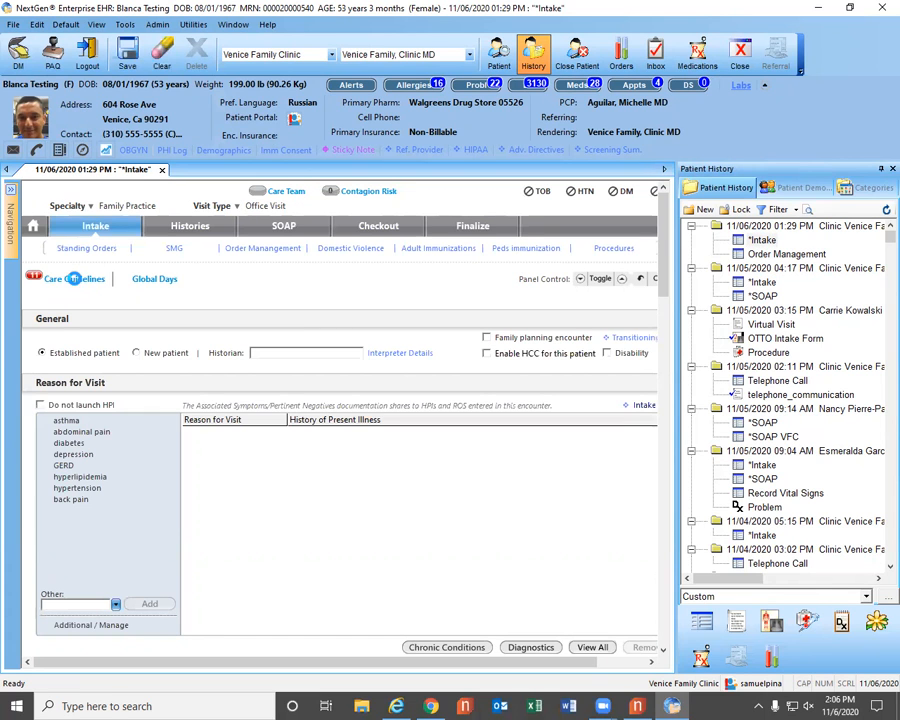
click(75, 282)
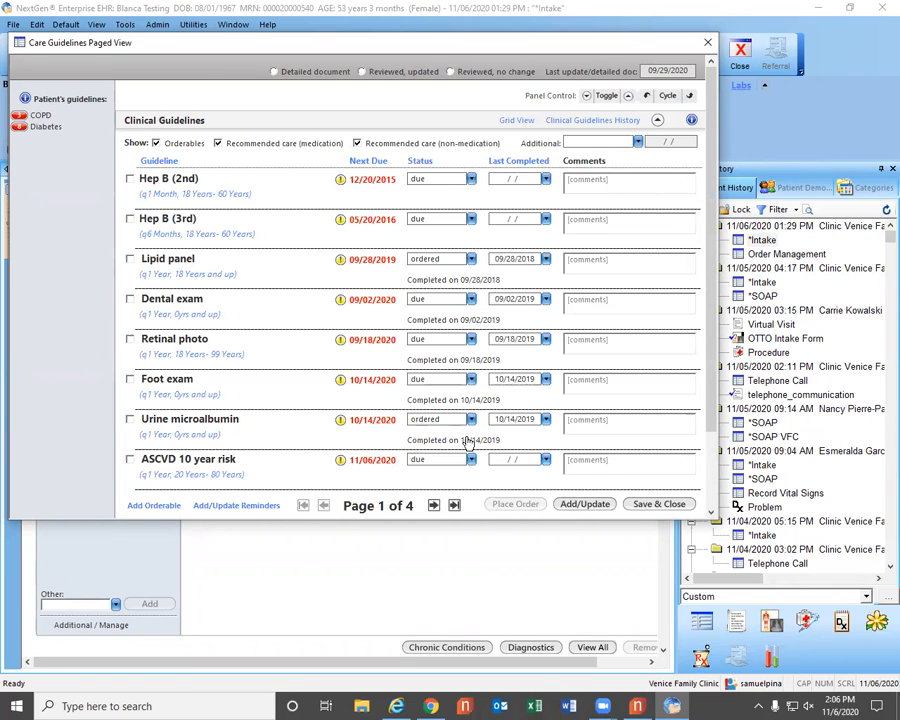
click(583, 504)
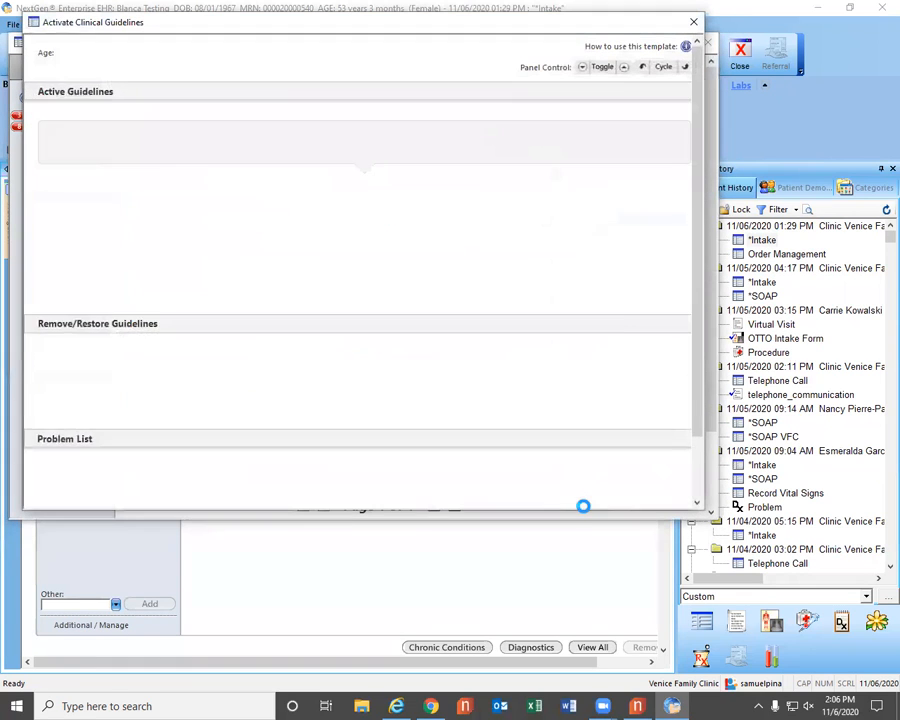
click(67, 148)
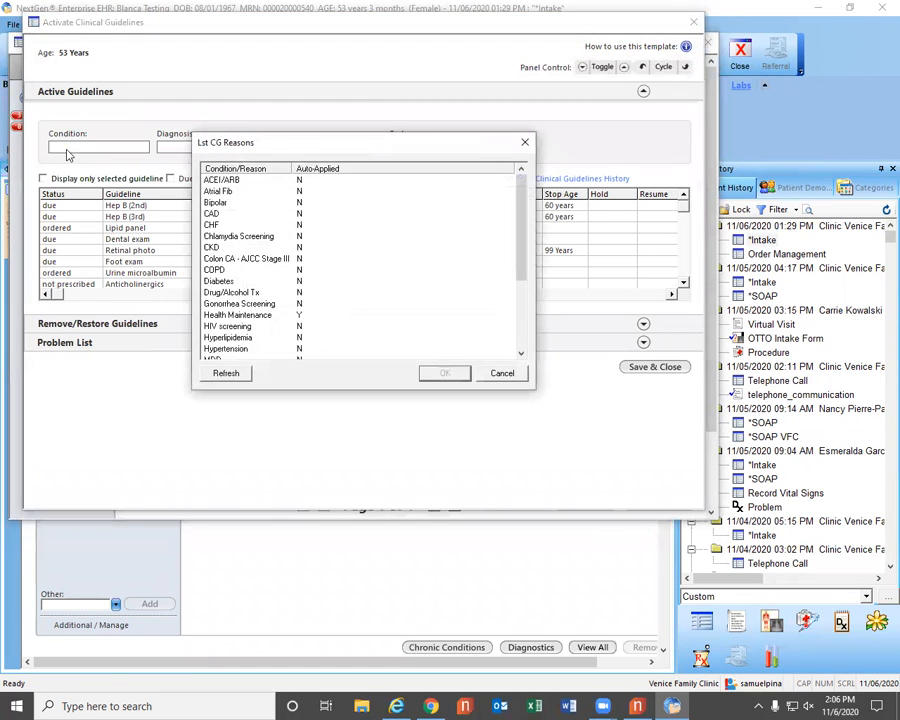
click(270, 314)
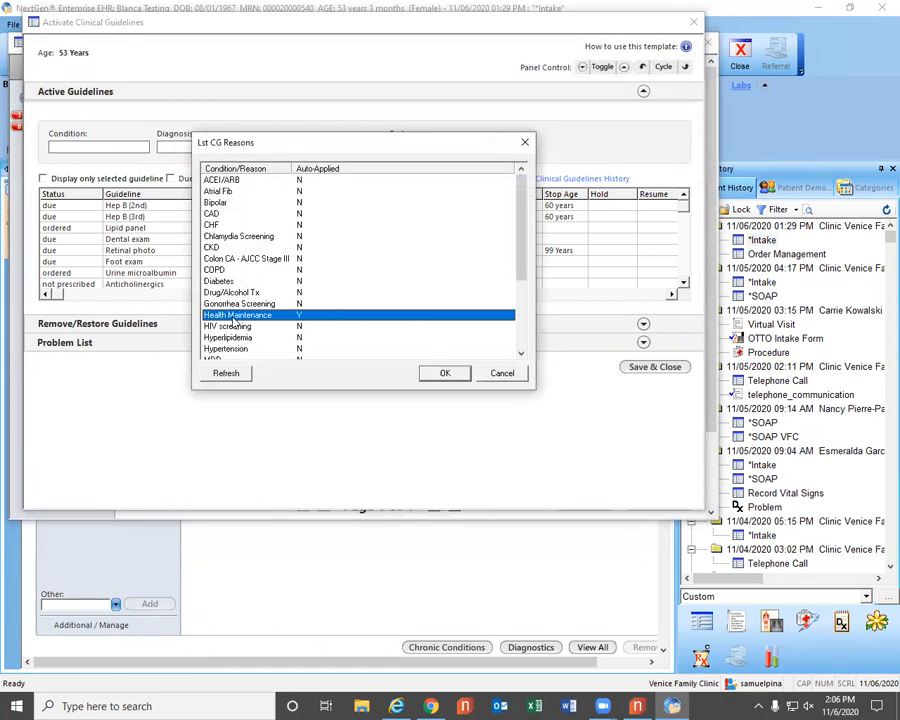
click(440, 374)
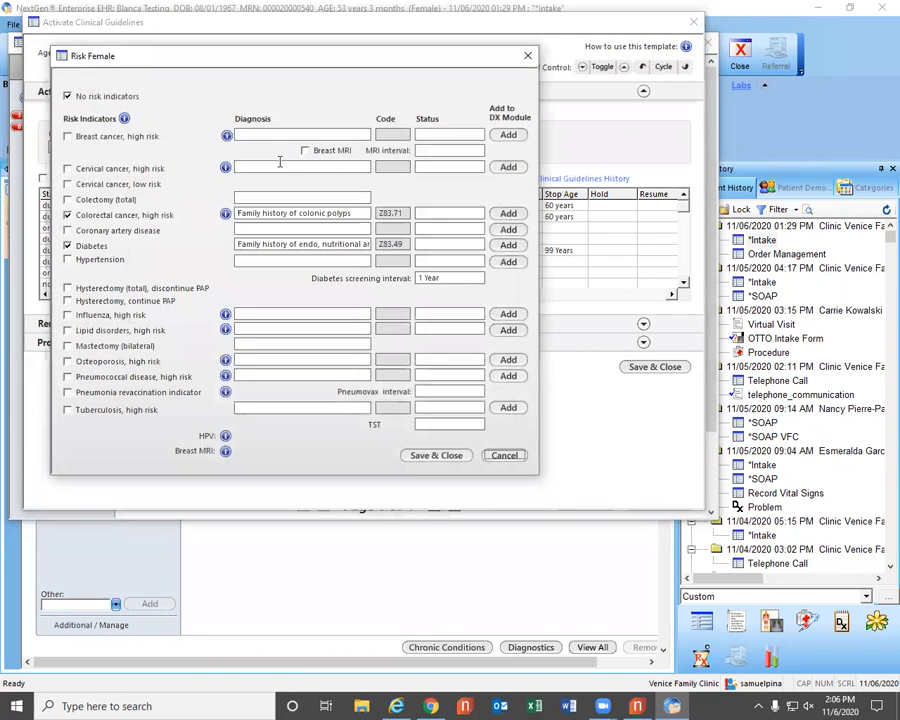
click(424, 458)
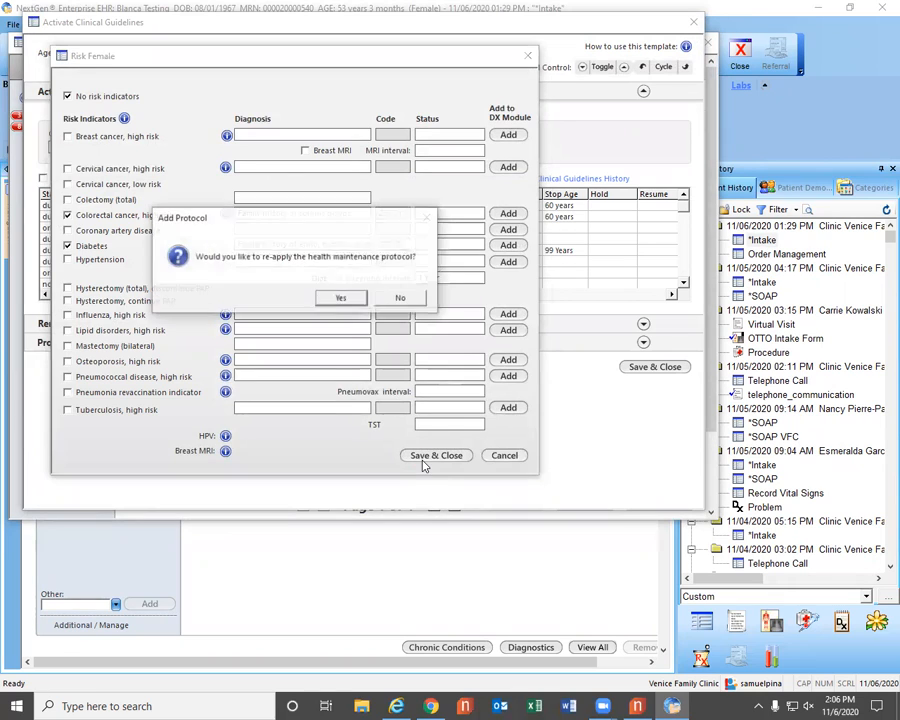
click(337, 296)
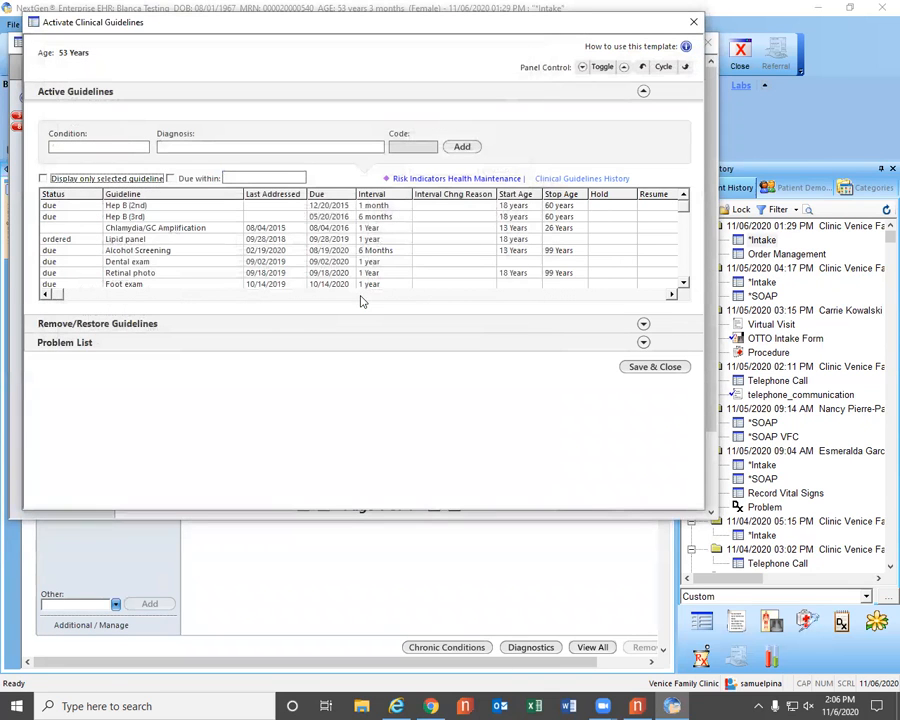
Save the active guidelines, view page 2 of the care guidelines, and save and close them.
click(648, 366)
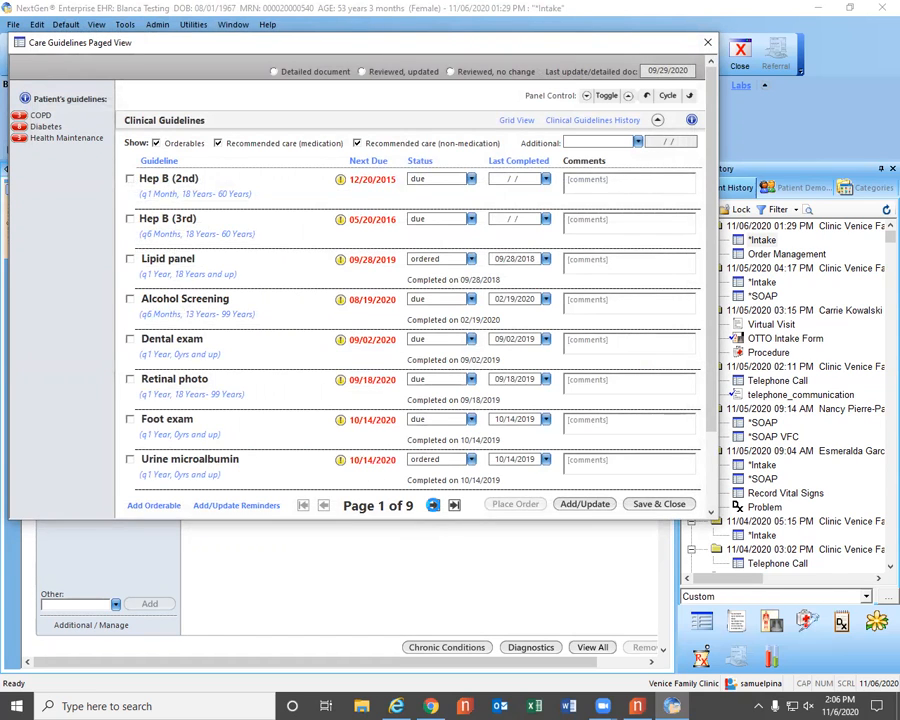
click(433, 505)
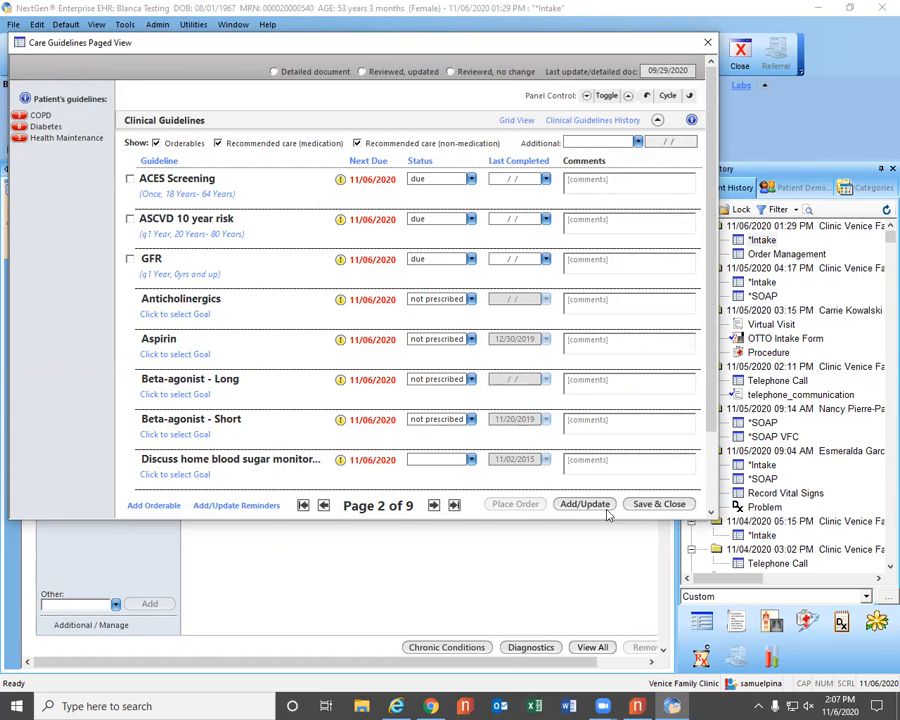
click(670, 504)
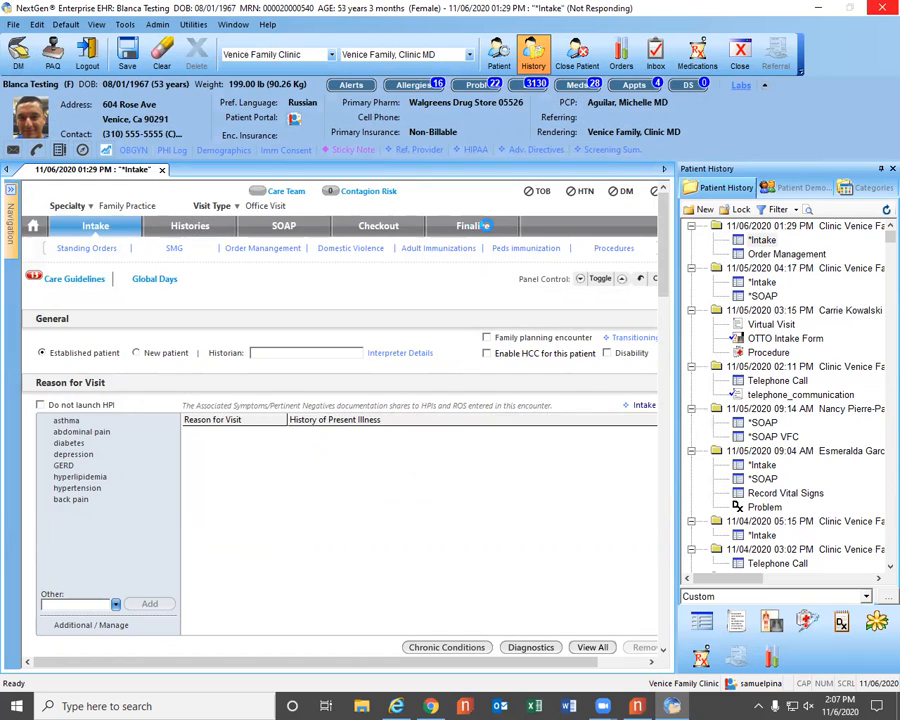
Open Order Management for the current encounter and dismiss the error messages.
click(268, 250)
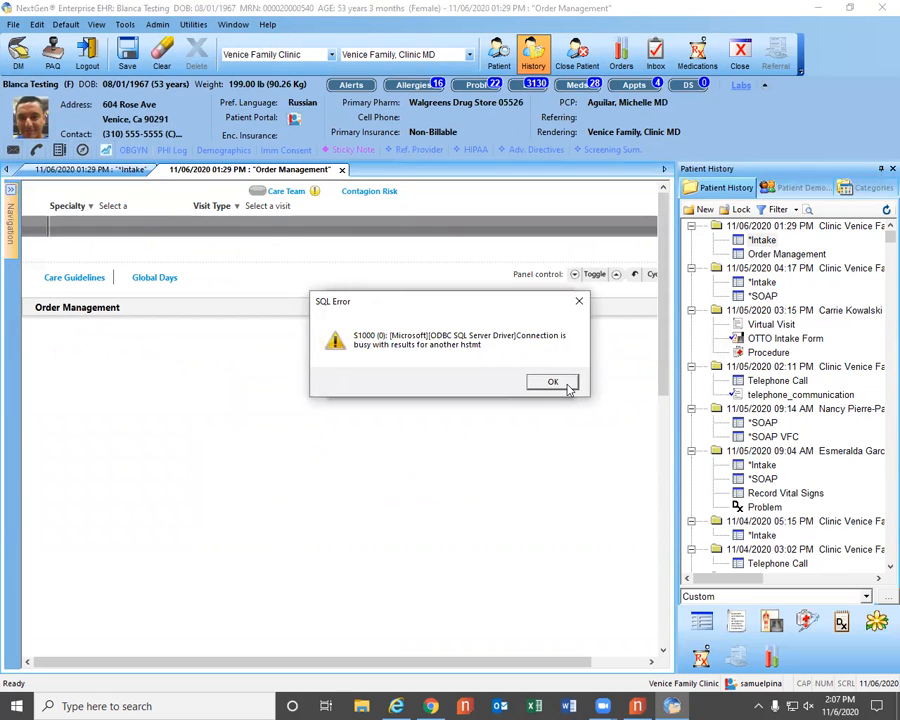
click(566, 386)
click(535, 382)
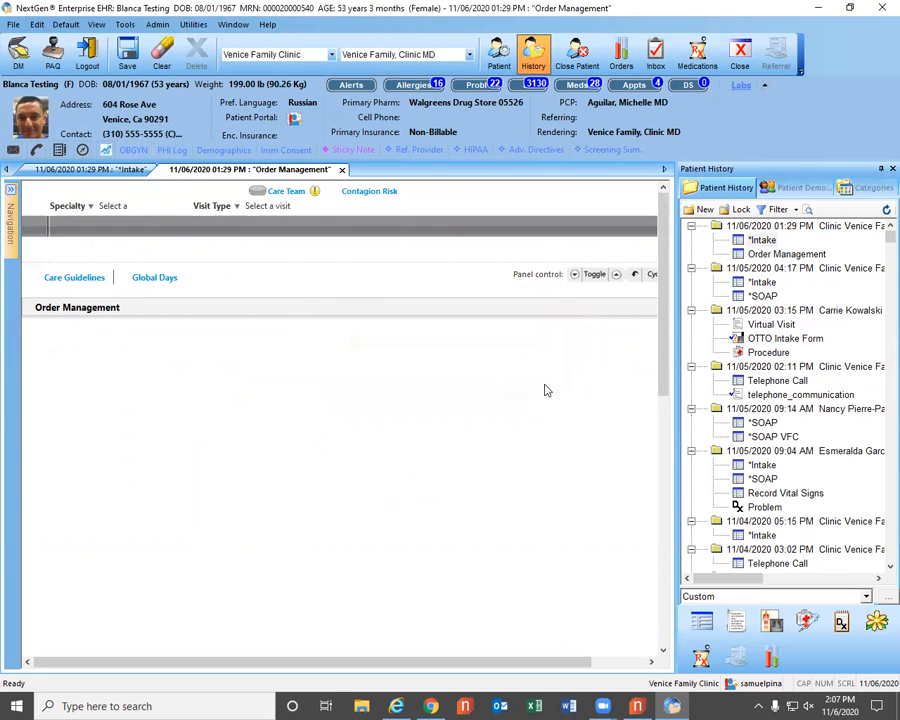
Place an order for ACES Screening from page 2 of the care guidelines and check the orders in Order Management.
click(71, 277)
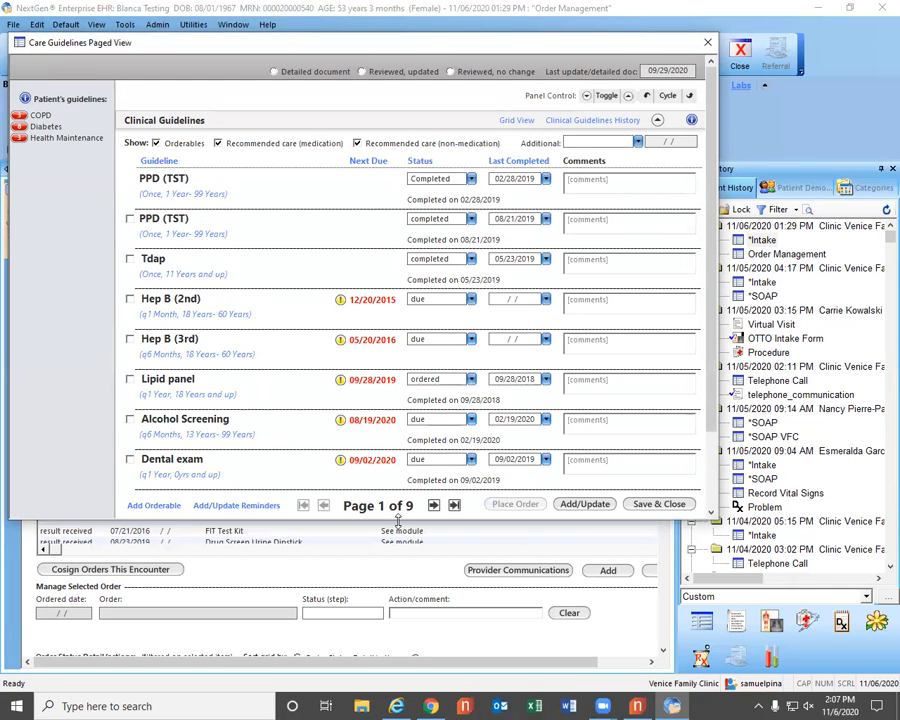
scroll(402, 468, down, 1)
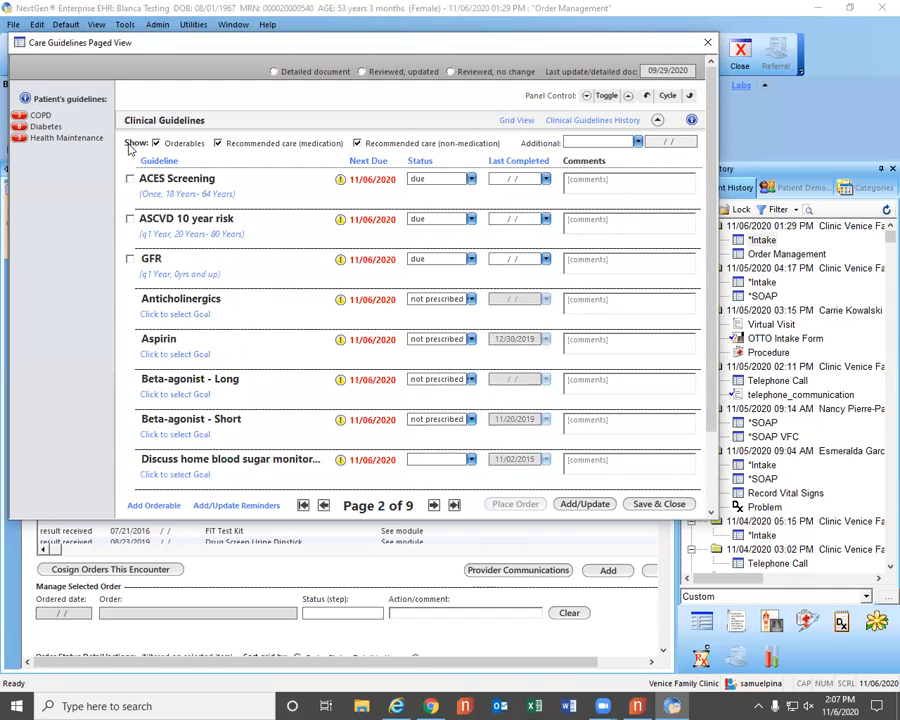
click(129, 179)
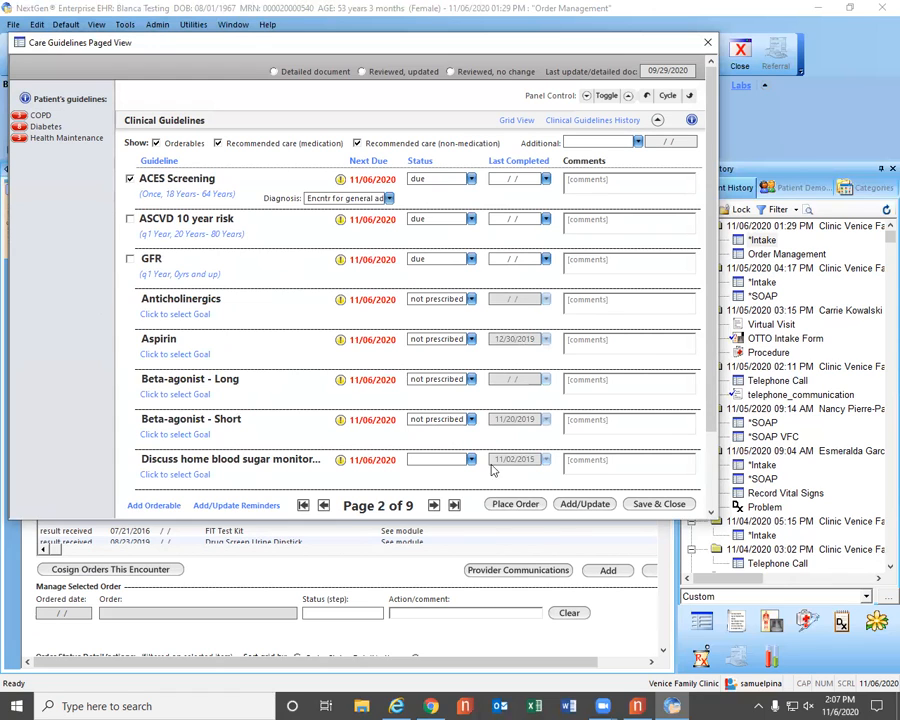
click(511, 506)
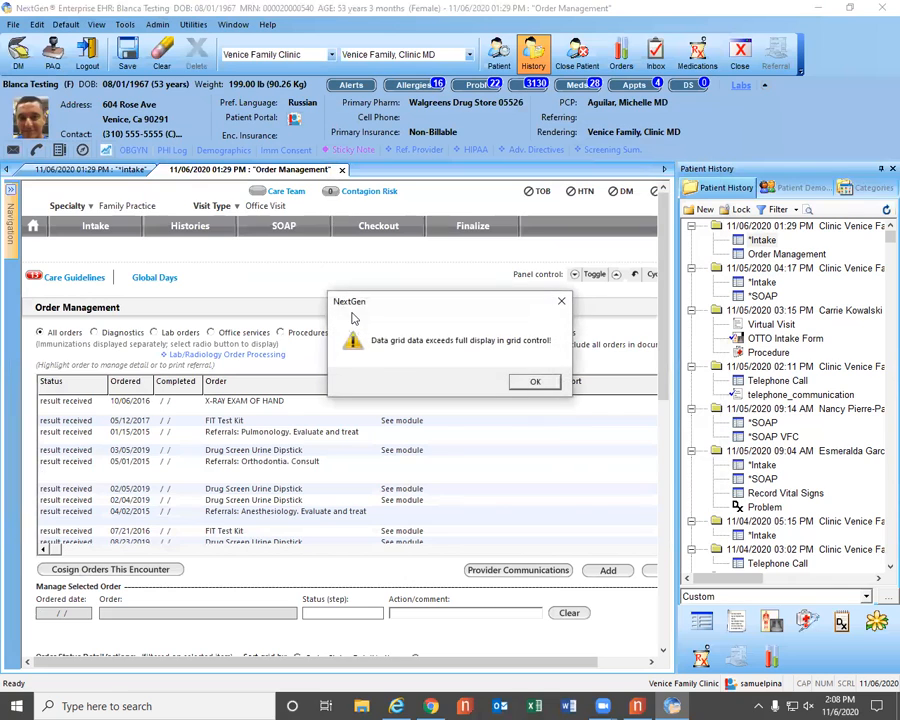
click(530, 377)
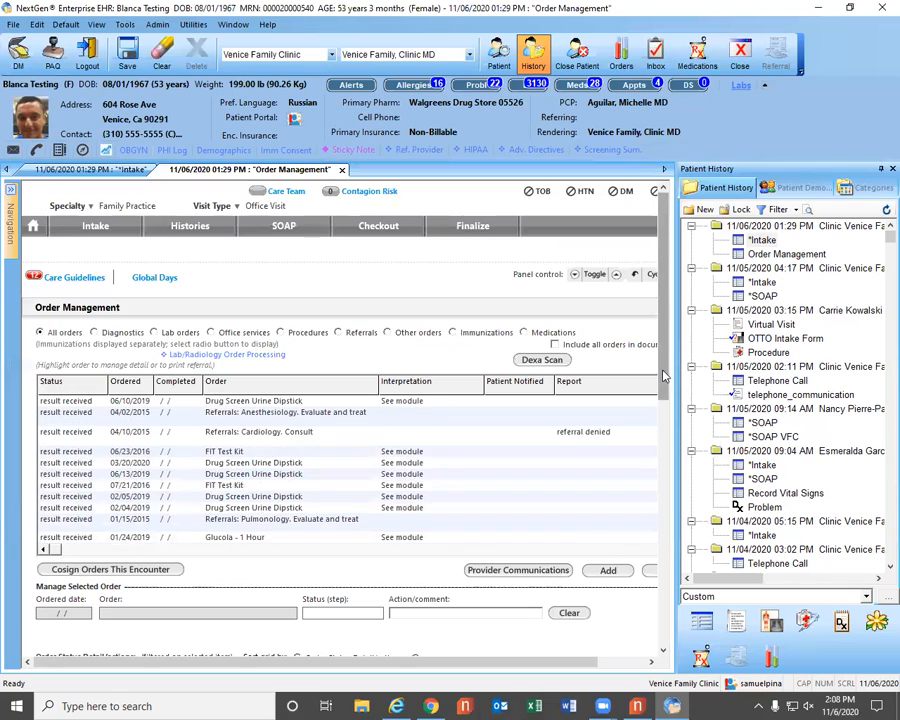
scroll(670, 510, down, 3)
scroll(150, 360, up, 1)
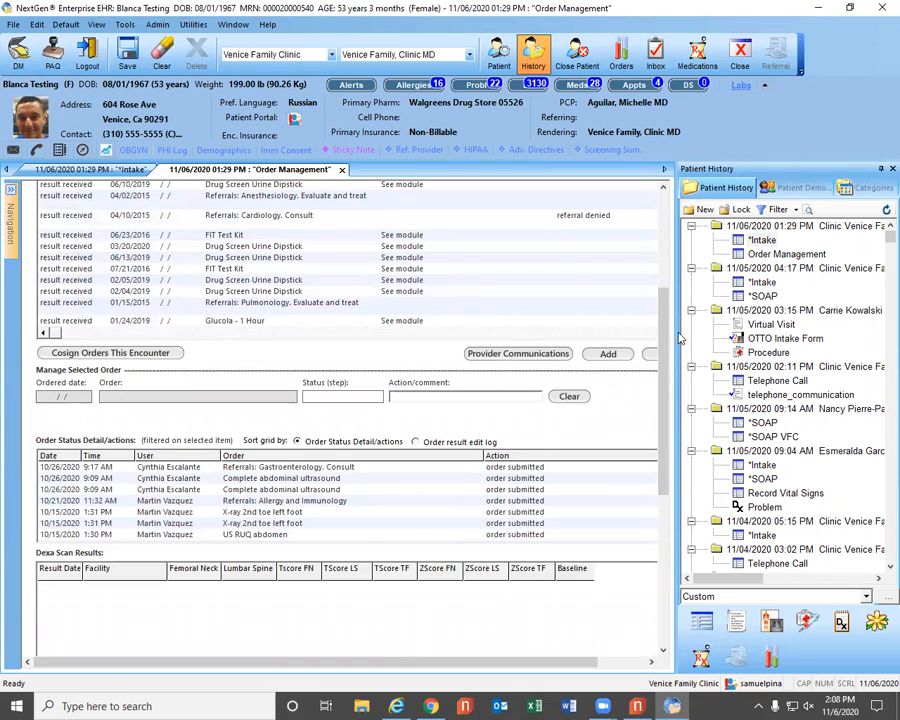
Sort the orders by ordered date with the newest first and select the 11/06/2020 ACES Screening order.
drag(664, 329, 665, 257)
scroll(664, 257, up, 1)
click(124, 381)
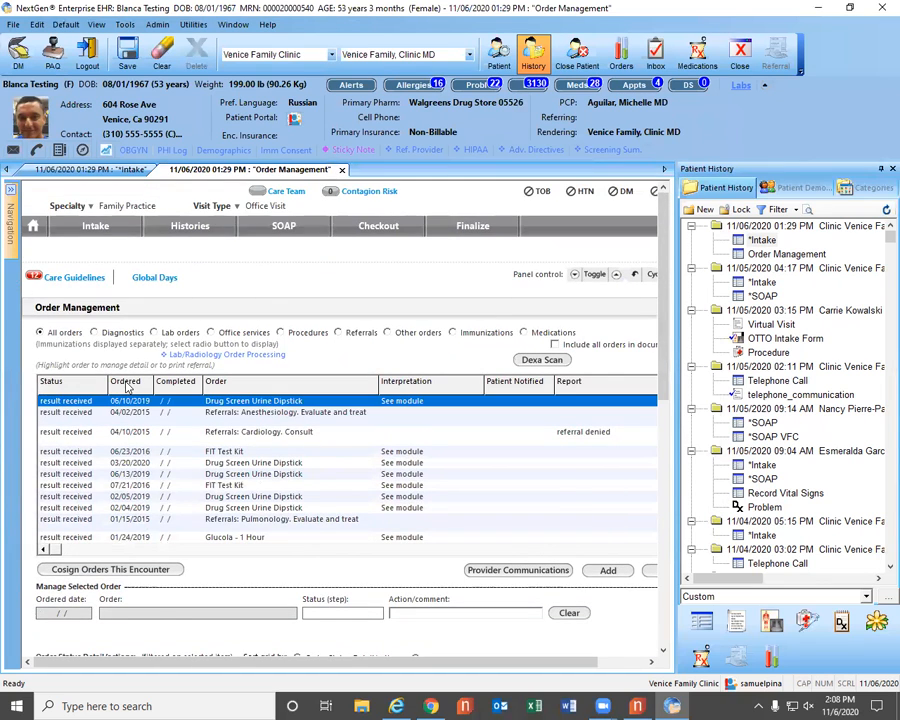
click(124, 381)
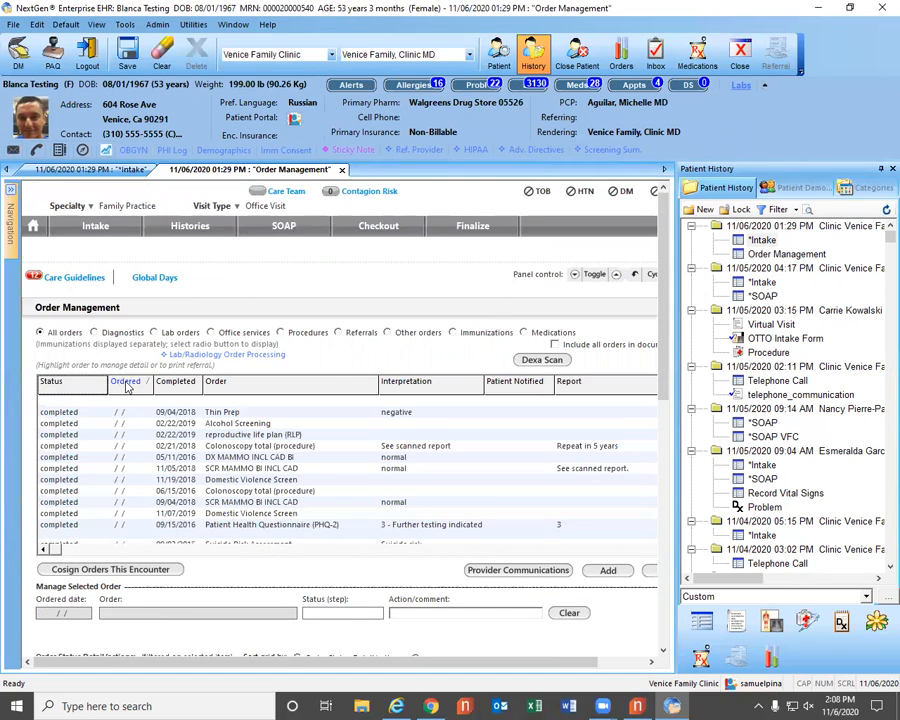
click(124, 381)
click(209, 401)
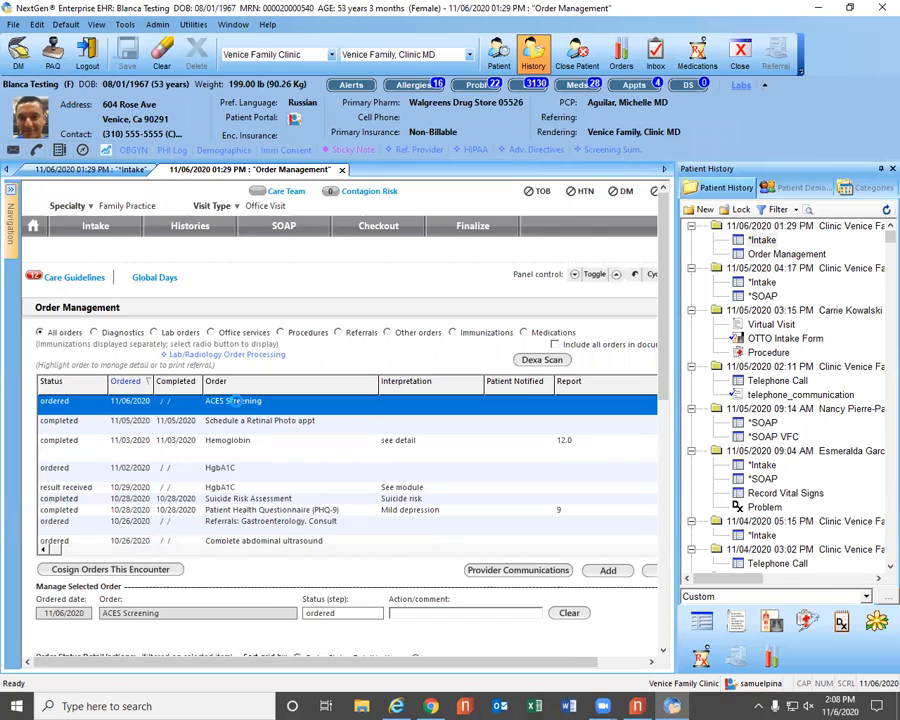
Set the ACES Screening order's status to completed, save it, dismiss the data grid warning and check the order list.
drag(663, 395, 672, 494)
click(345, 351)
double_click(392, 377)
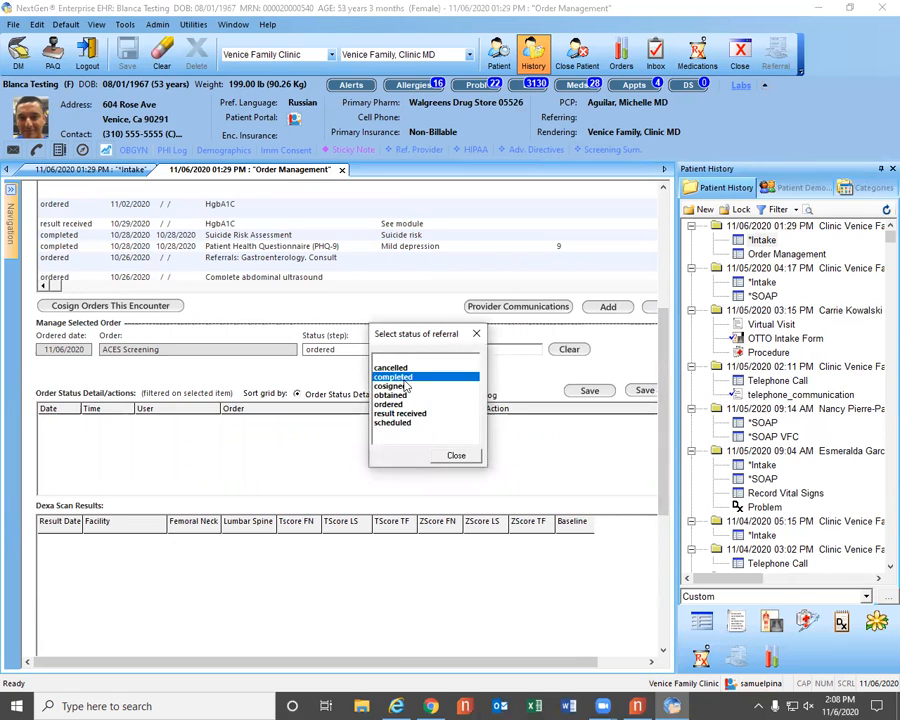
click(588, 391)
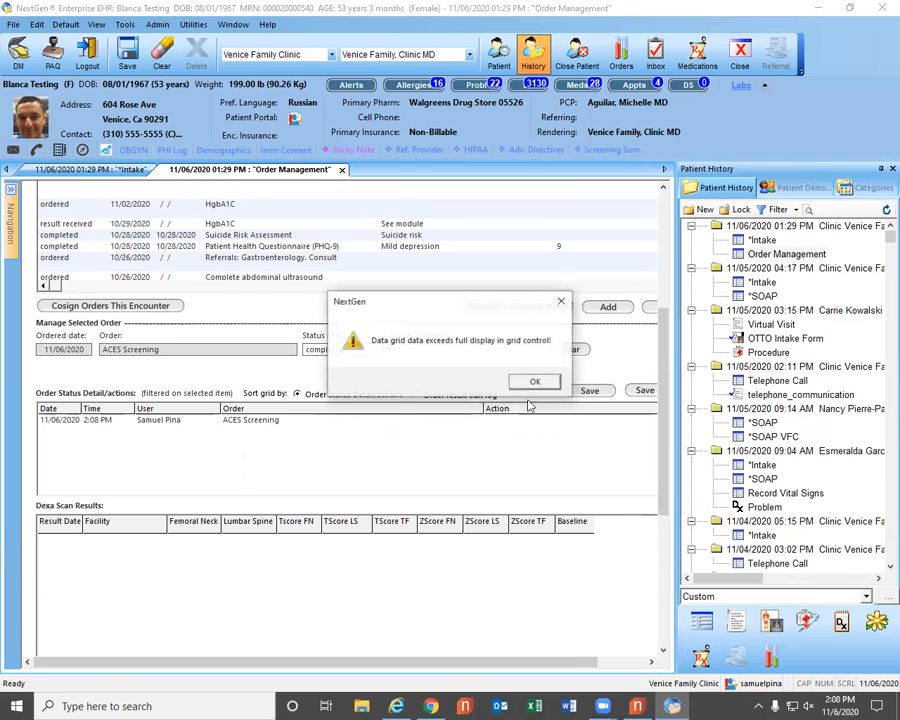
click(530, 381)
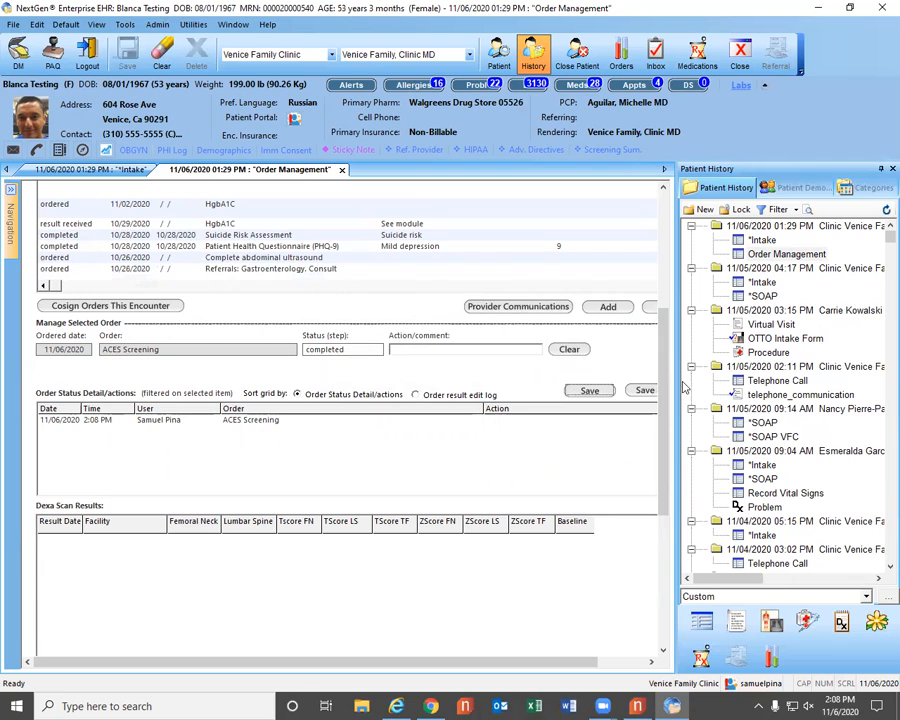
drag(662, 390, 660, 266)
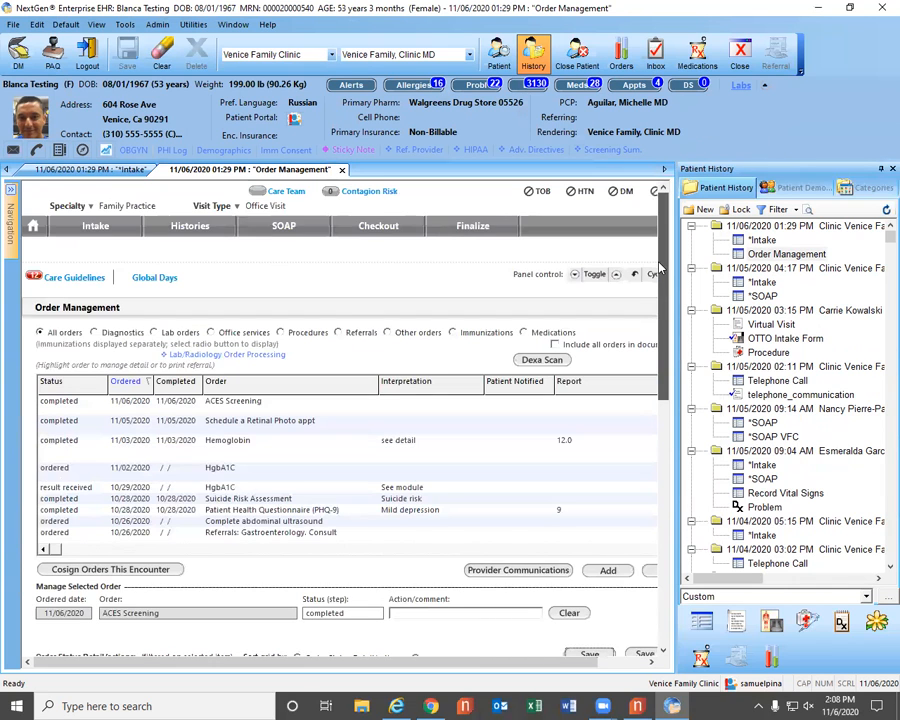